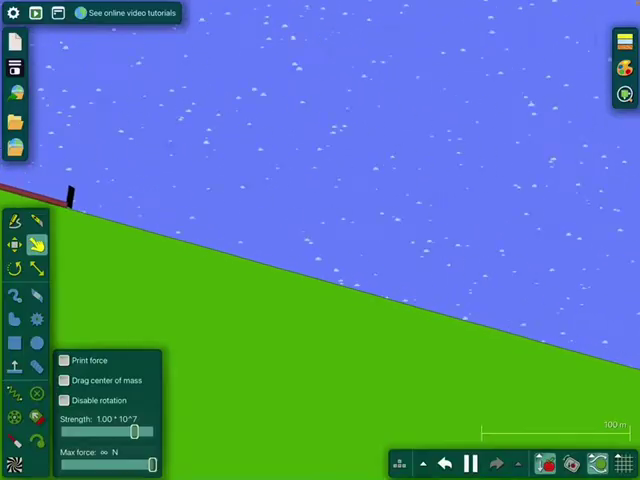
# Draw a new ground plane from the scene centre, tilted about 17° as a slope.
pyautogui.moveTo(315, 340)
pyautogui.mouseDown()
pyautogui.moveTo(300, 300)
pyautogui.moveTo(307, 303)
pyautogui.mouseUp()
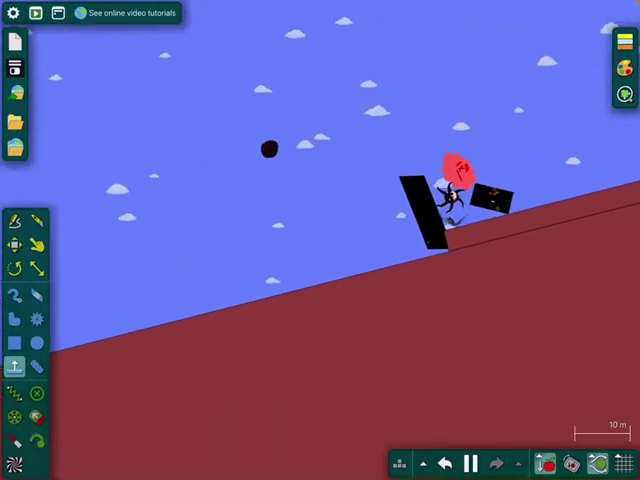
# Save the scene, pause it with the drag tool active, and begin angling the ground plane.
pyautogui.hotkey('ctrl', 's')
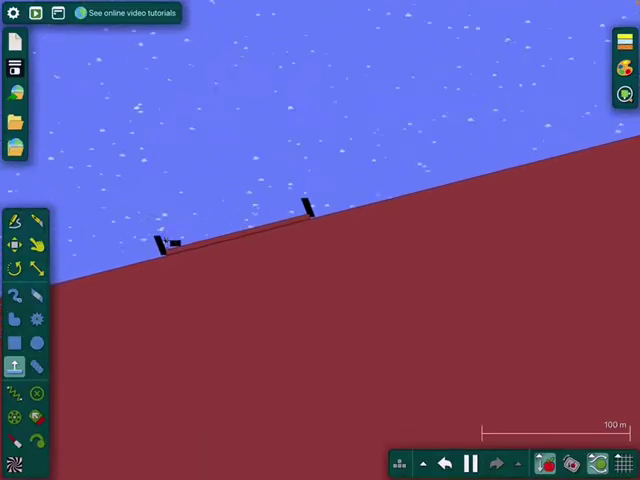
pyautogui.press('d')
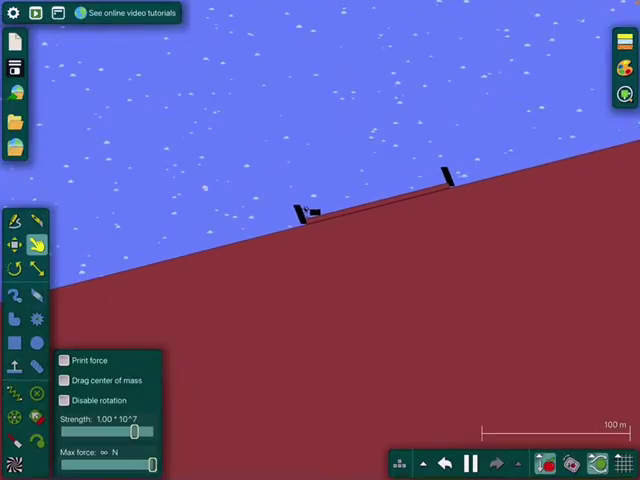
pyautogui.press('space')
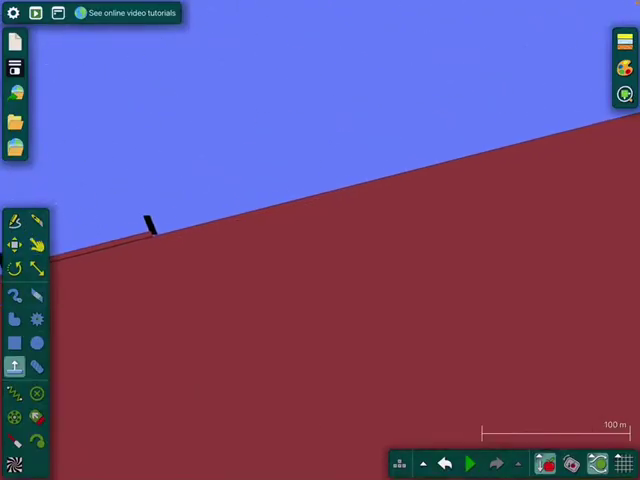
pyautogui.moveTo(230, 230); pyautogui.dragTo(265, 195)
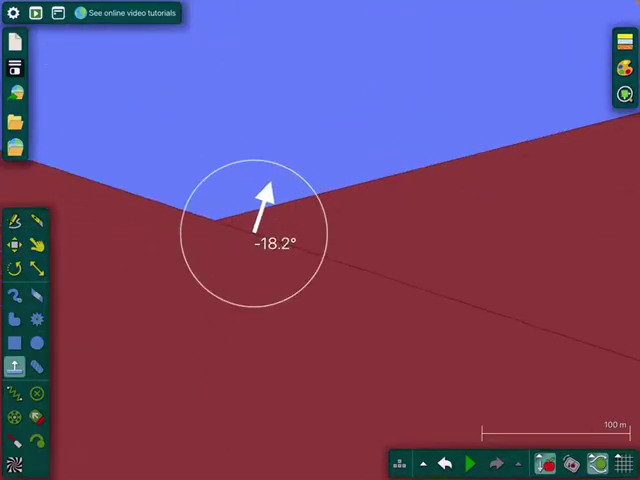
# Fine-tune the ground plane's angle to about -18°.
pyautogui.moveTo(265, 195); pyautogui.dragTo(266, 196)
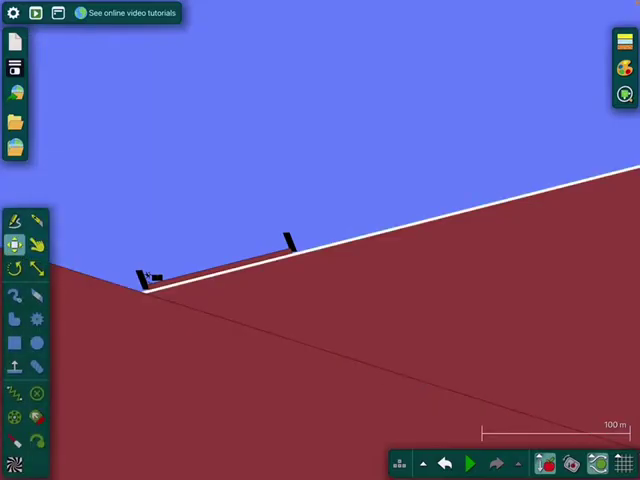
# Delete the rising plane beneath the plank and start the simulation.
pyautogui.rightClick(295, 290)
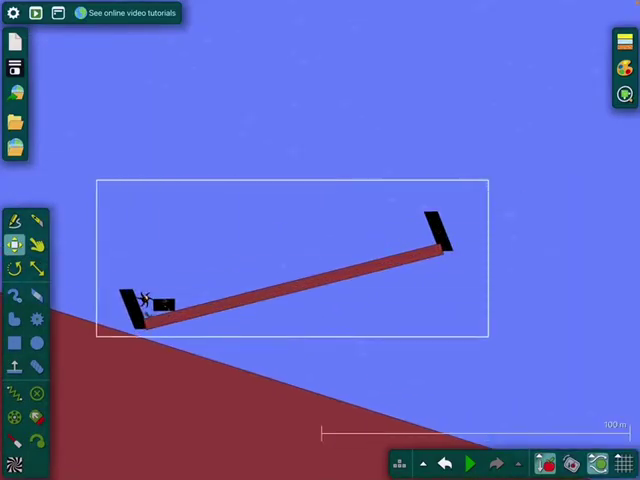
pyautogui.click(470, 463)
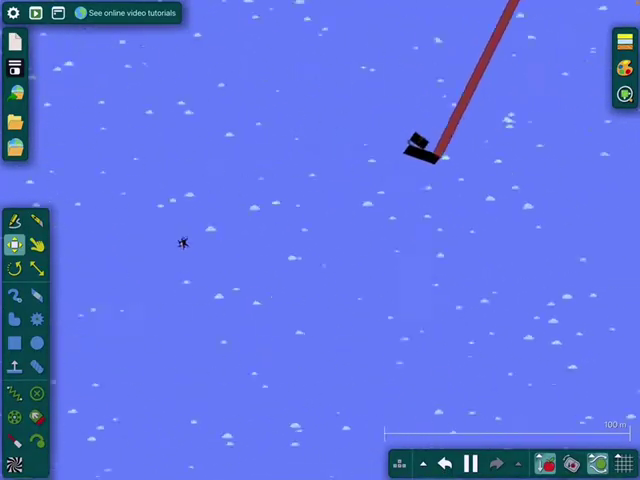
# Pause the simulation with Ctrl+Z while the plank tumbles through the sky.
pyautogui.hotkey('ctrl', 'z')
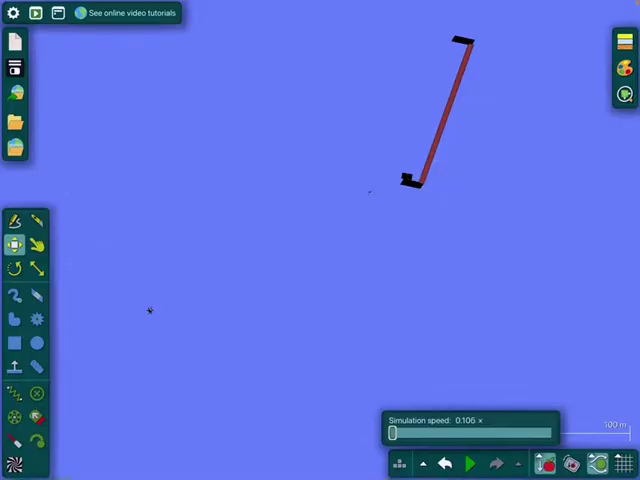
pyautogui.scroll(8, 159, 311)
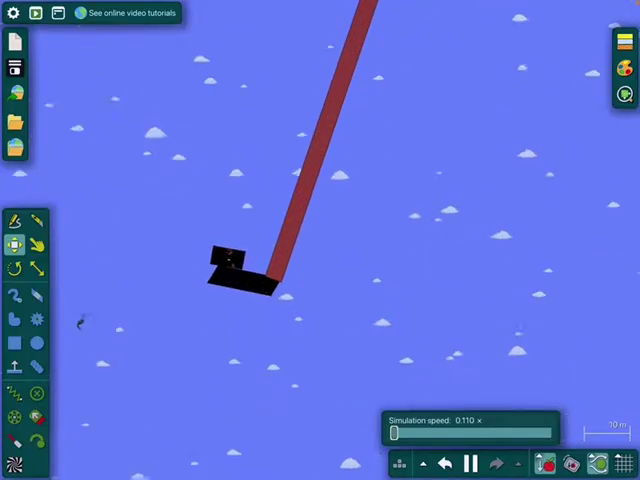
pyautogui.scroll(-6, 193, 290)
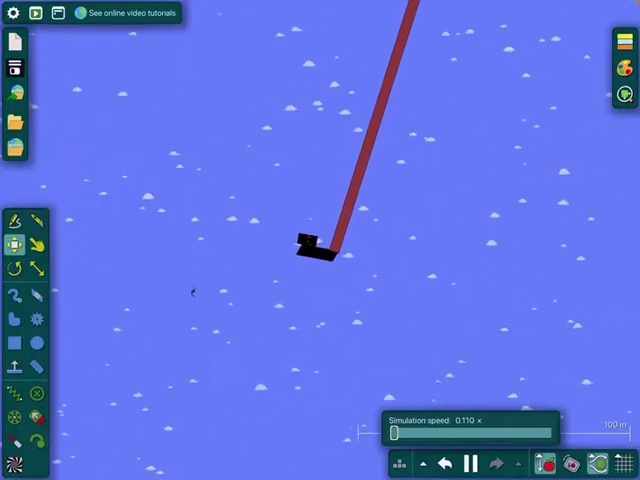
pyautogui.scroll(-3, 193, 290)
pyautogui.scroll(8, 300, 250)
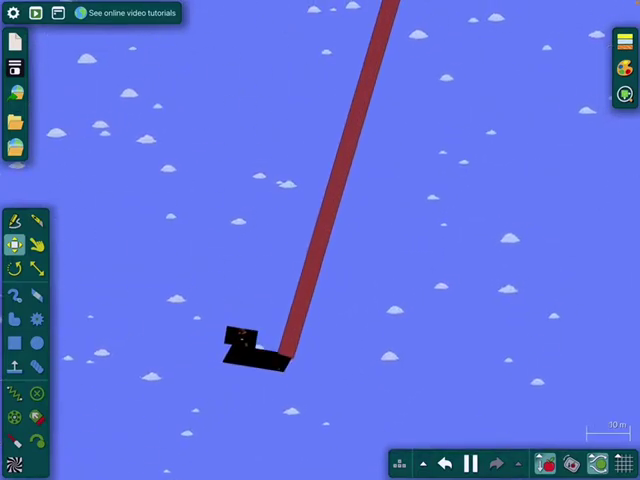
# Switch to the drag tool and pause the spinning plank's simulation.
pyautogui.press('d')
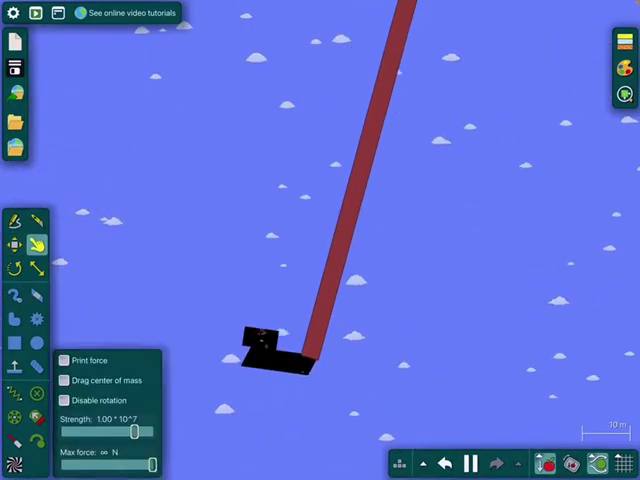
pyautogui.scroll(-8, 300, 250)
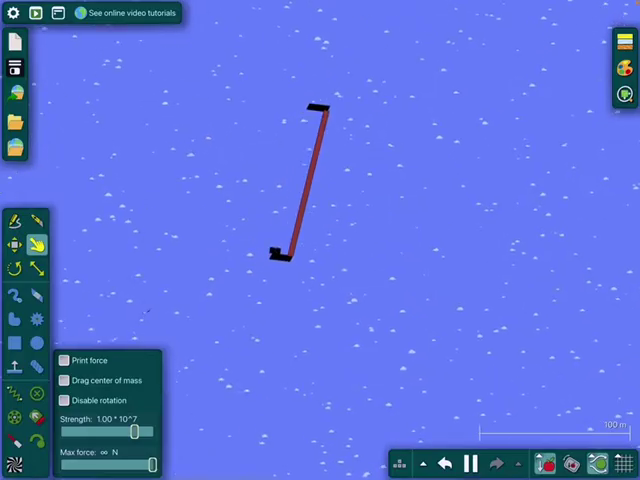
pyautogui.press('space')
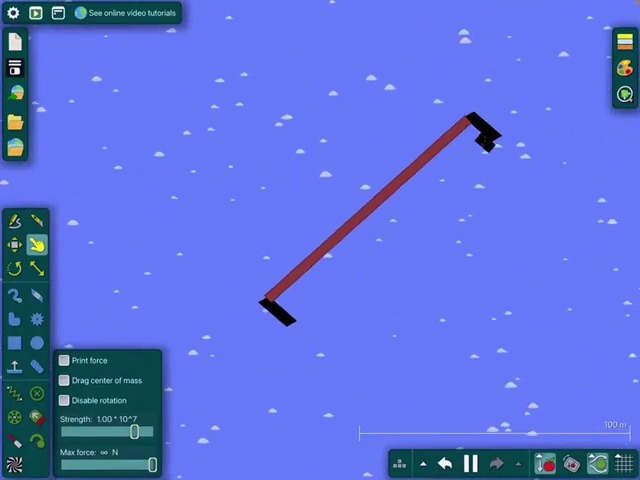
pyautogui.scroll(-3, 320, 240)
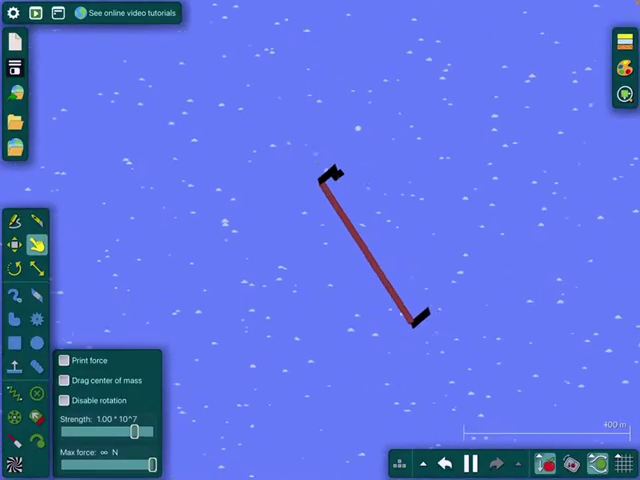
pyautogui.scroll(2, 340, 190)
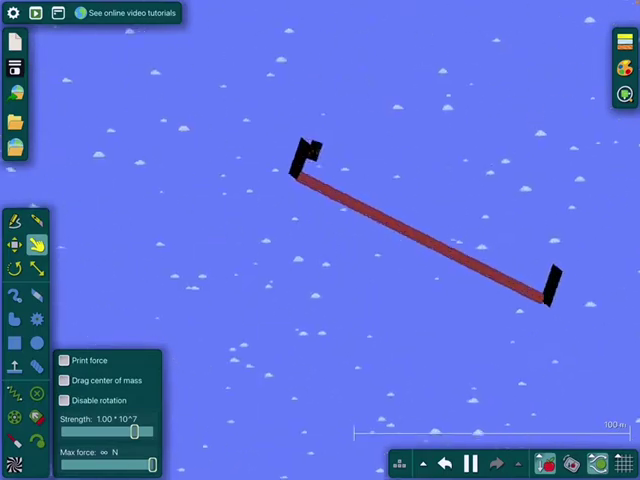
pyautogui.scroll(3, 340, 190)
pyautogui.scroll(-3, 340, 190)
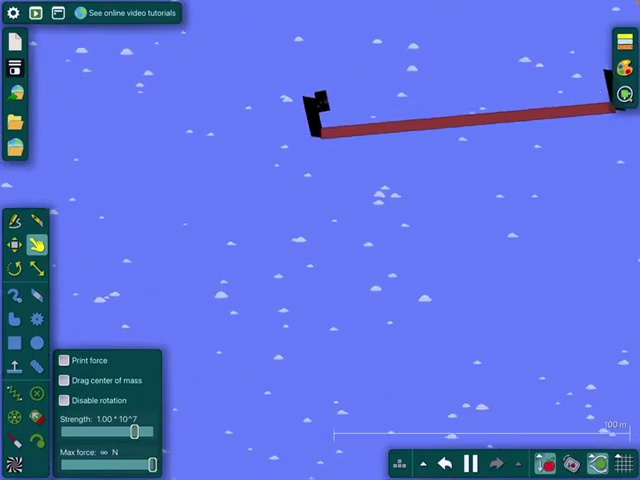
pyautogui.scroll(-3, 340, 190)
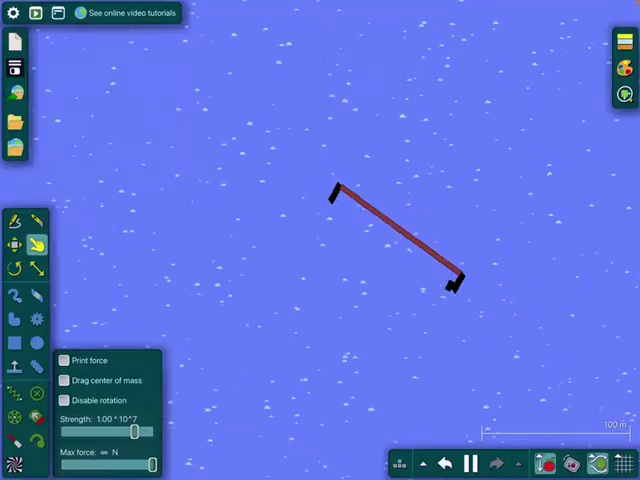
pyautogui.scroll(-3, 330, 220)
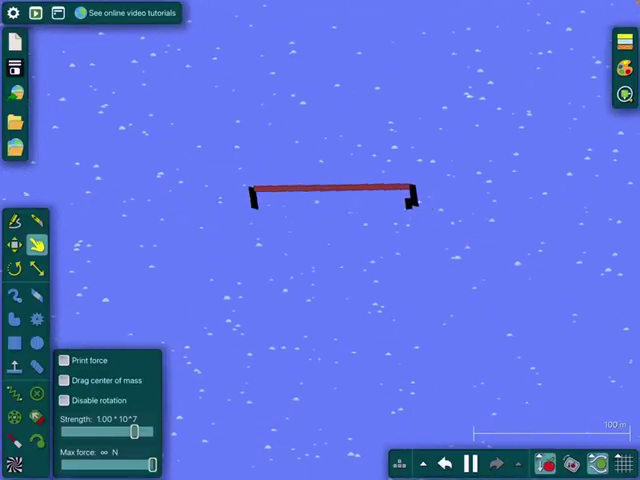